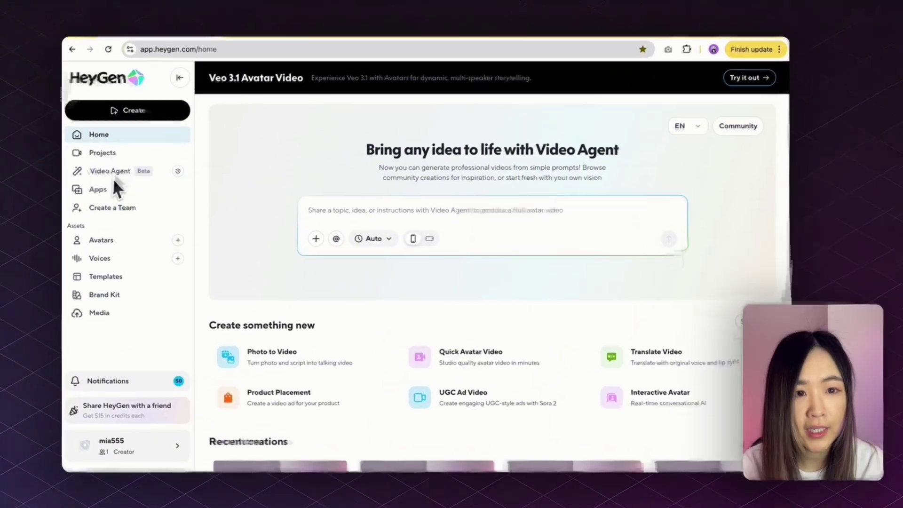
Start creating a new avatar from a video and enable gesture detection in the footage instructions.
click(177, 240)
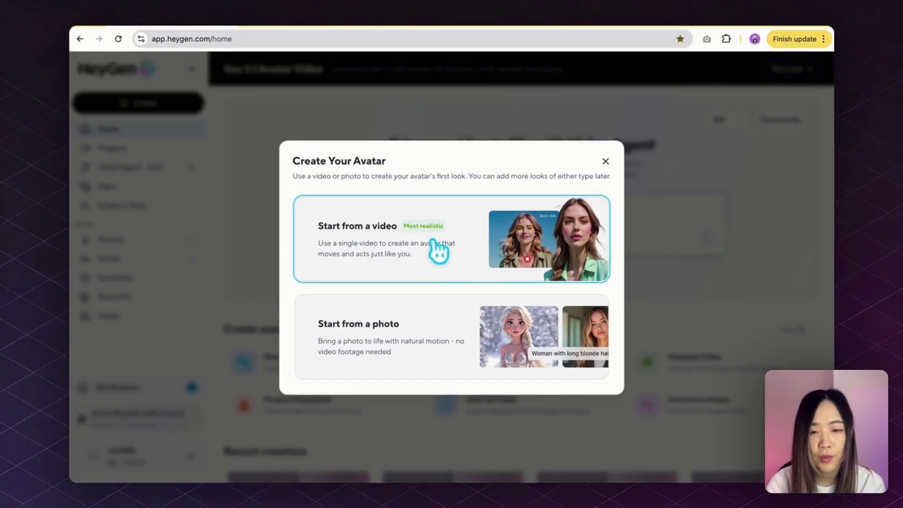
click(403, 255)
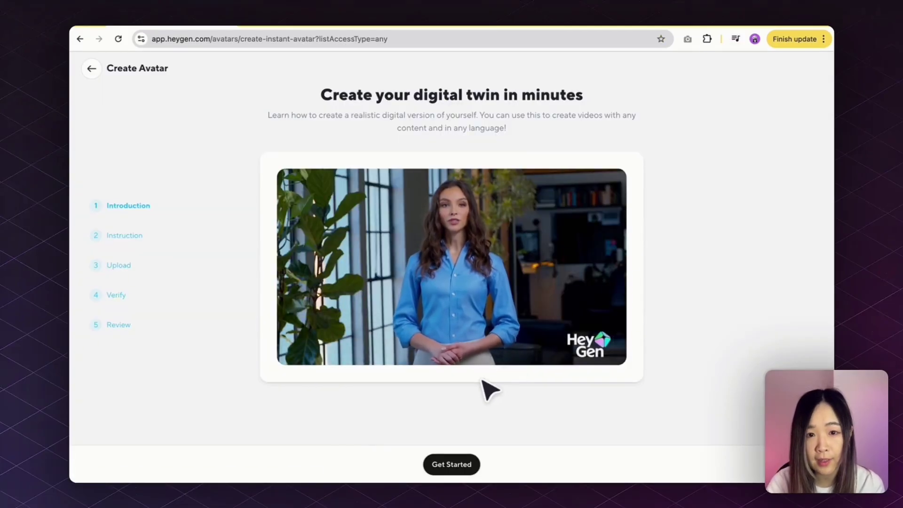
mouse_move(391, 350)
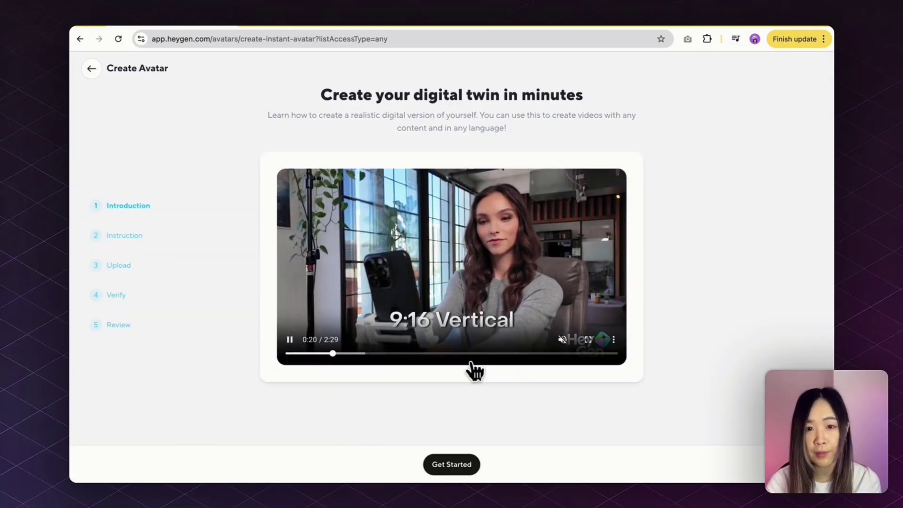
click(451, 464)
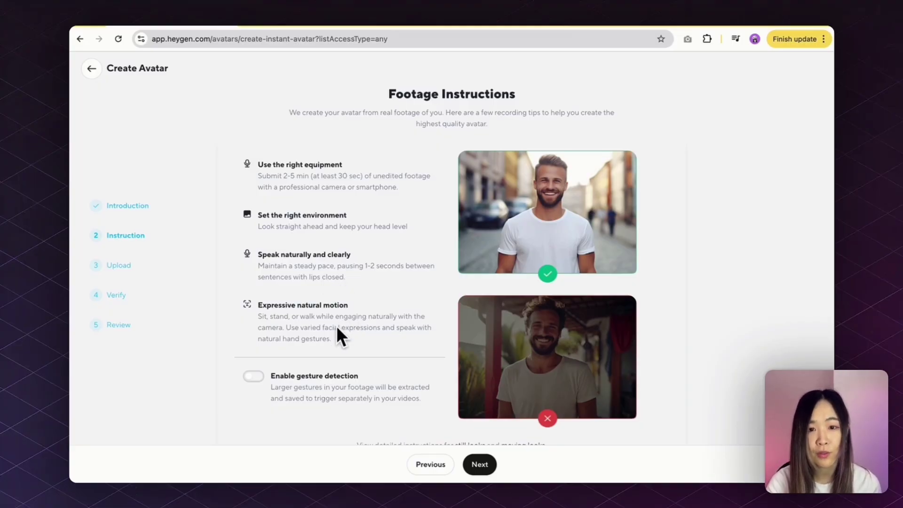
click(255, 376)
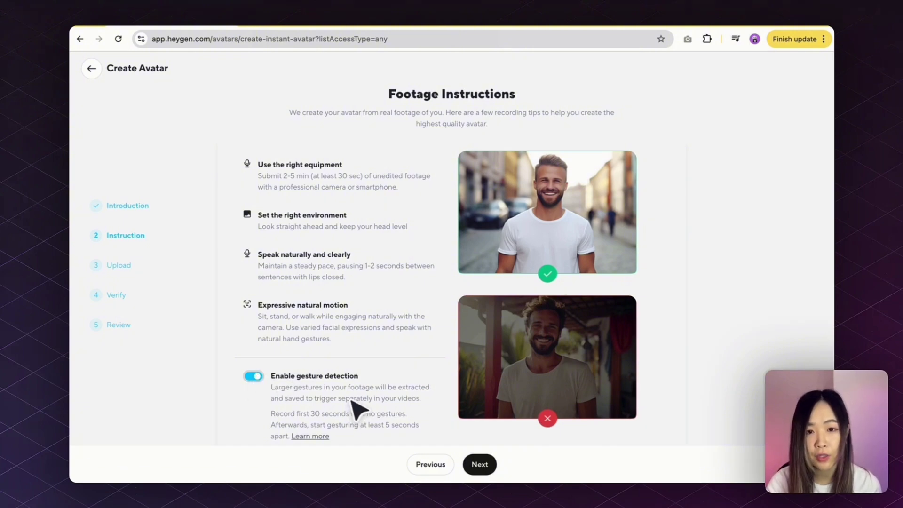
click(481, 466)
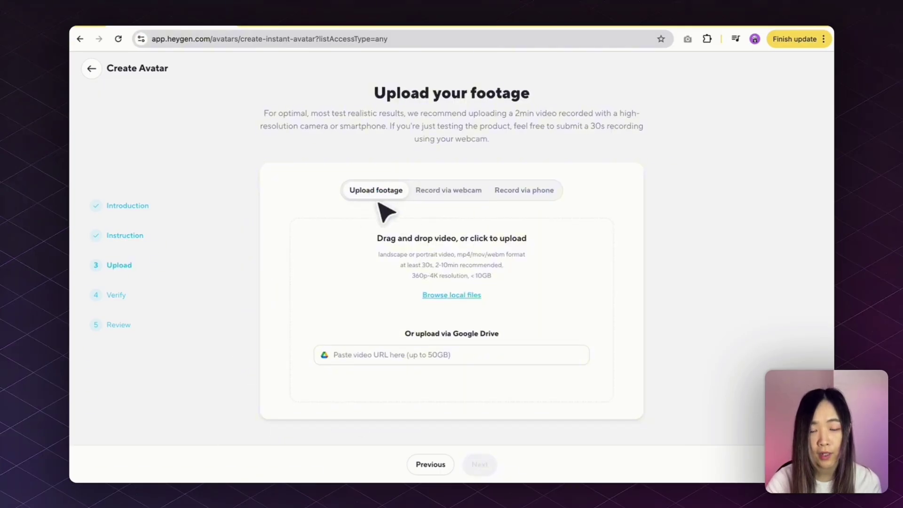
Look at the webcam and phone recording options for the footage and return to file upload.
click(453, 193)
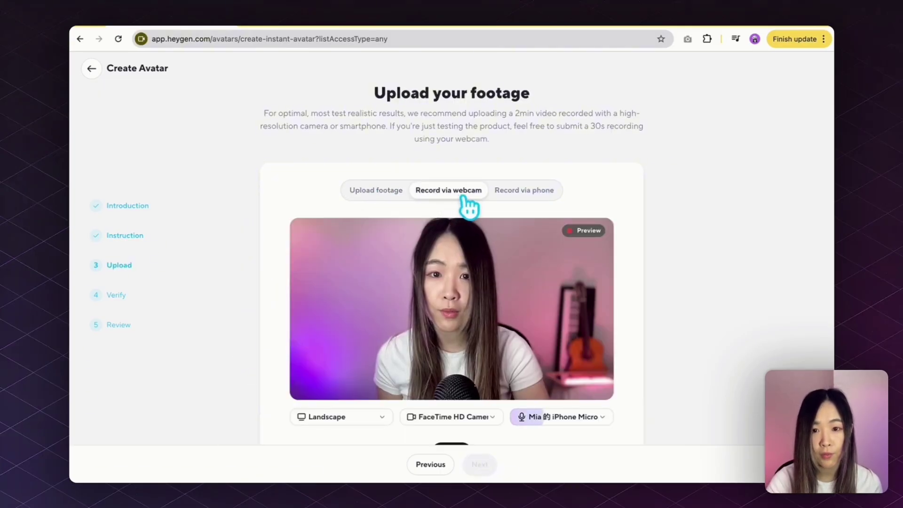
click(526, 193)
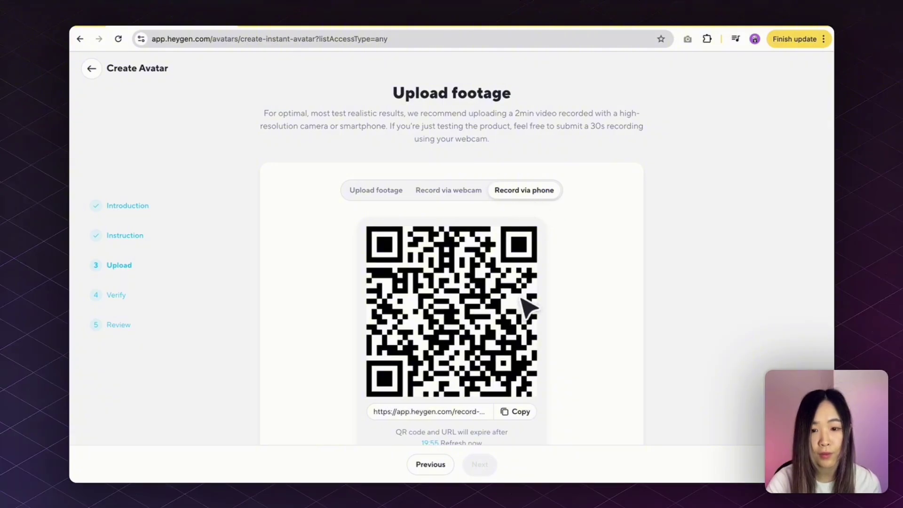
click(397, 190)
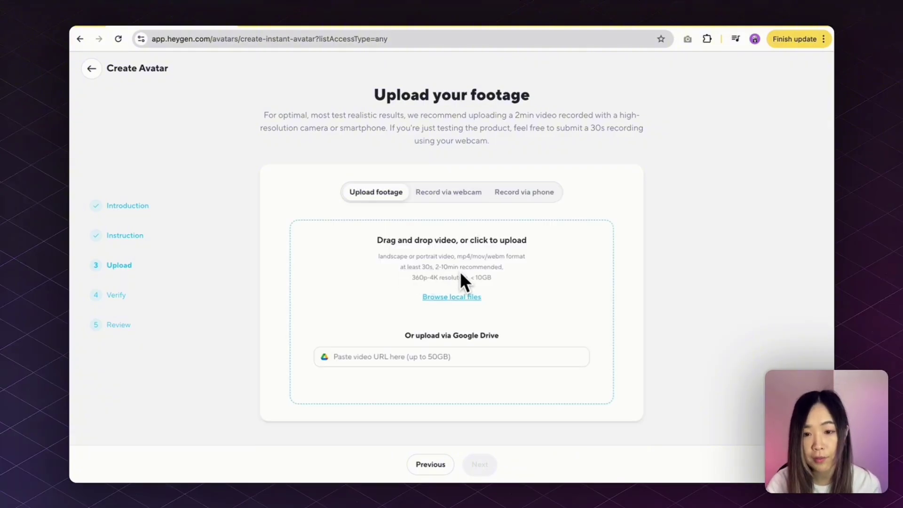
Upload the training footage from local files, keeping background noise removal and AI background removal on and 4K resolution off.
click(456, 298)
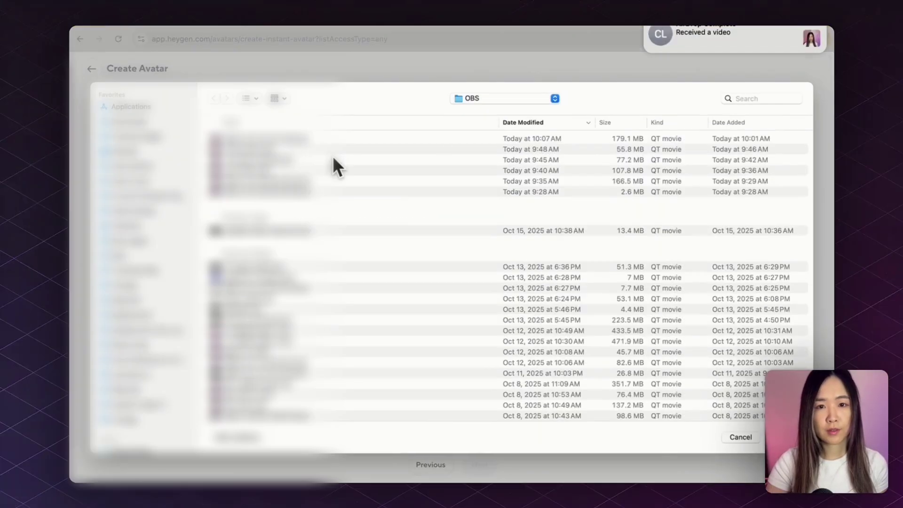
double_click(333, 159)
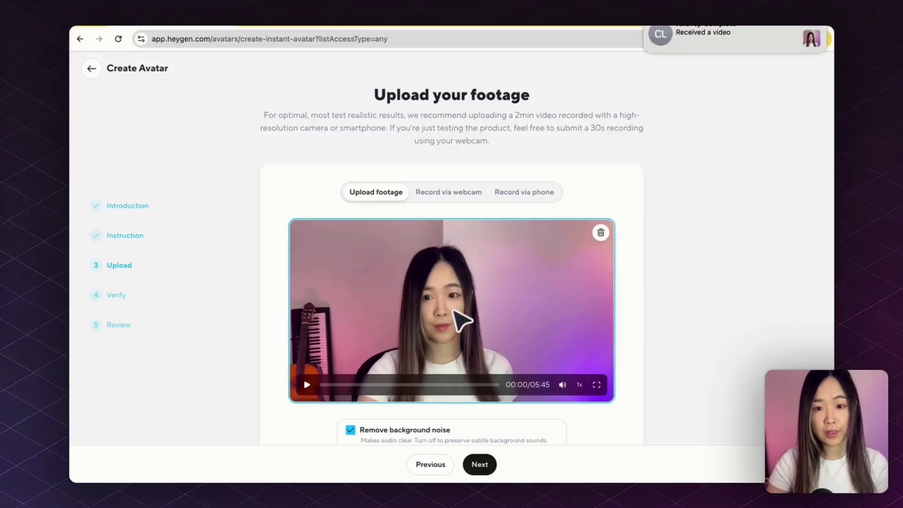
scroll(402, 332, down, 3)
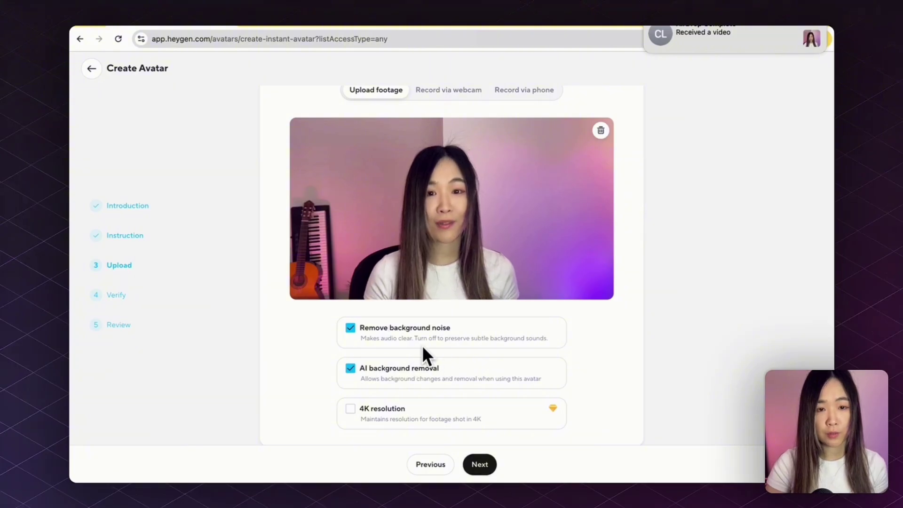
scroll(380, 374, down, 1)
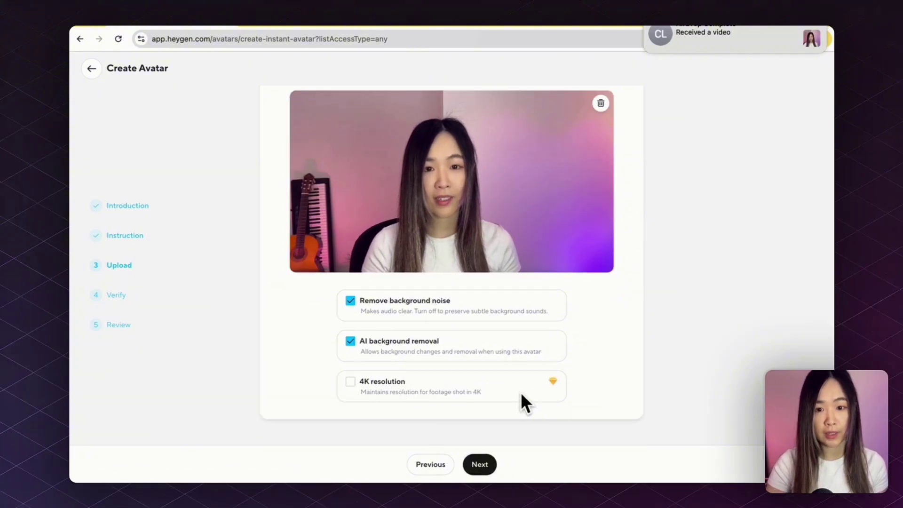
click(480, 464)
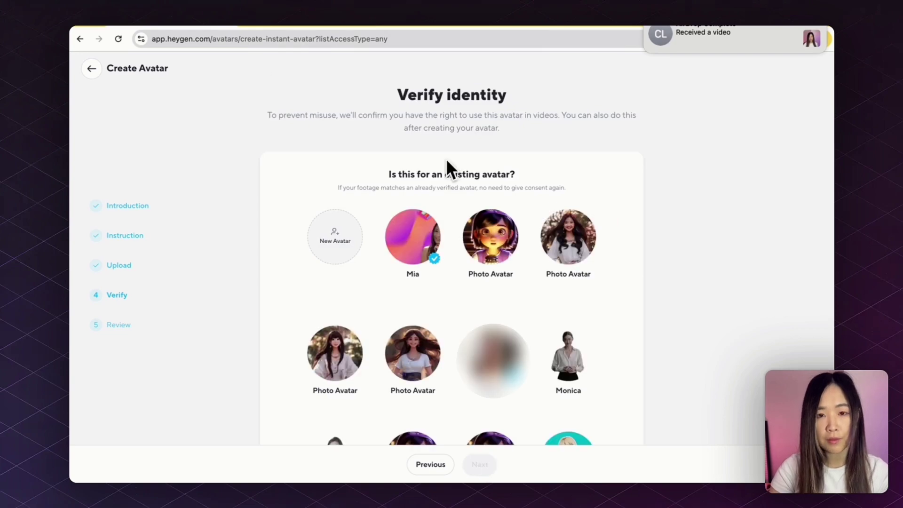
Assign the footage to the existing verified avatar, check the footage review and submit the new look for creation.
click(335, 237)
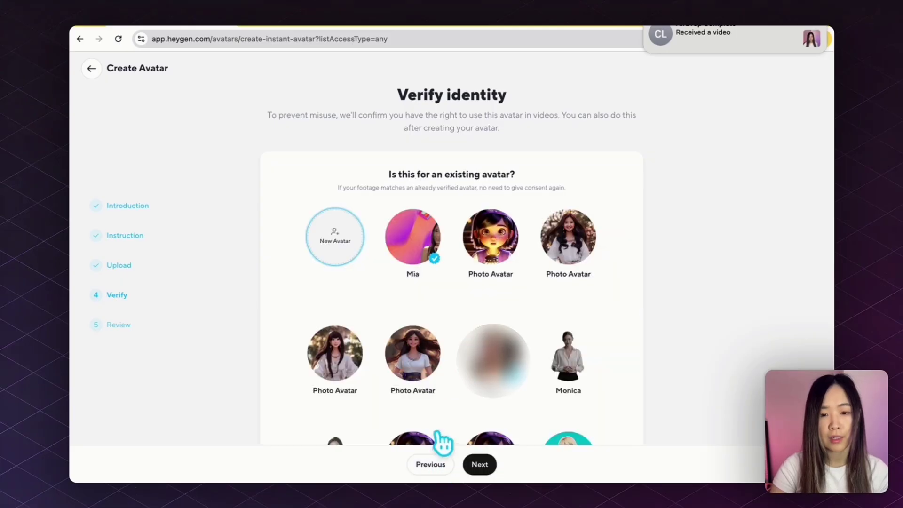
click(429, 243)
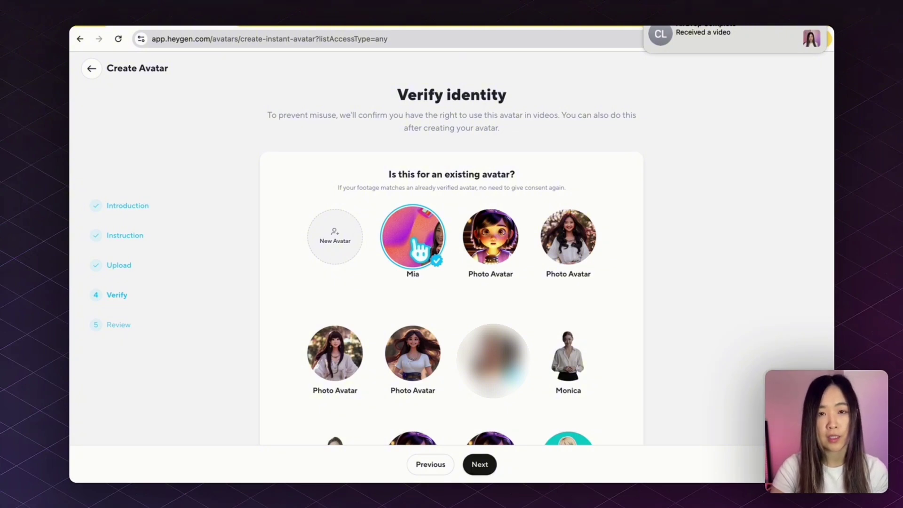
click(480, 464)
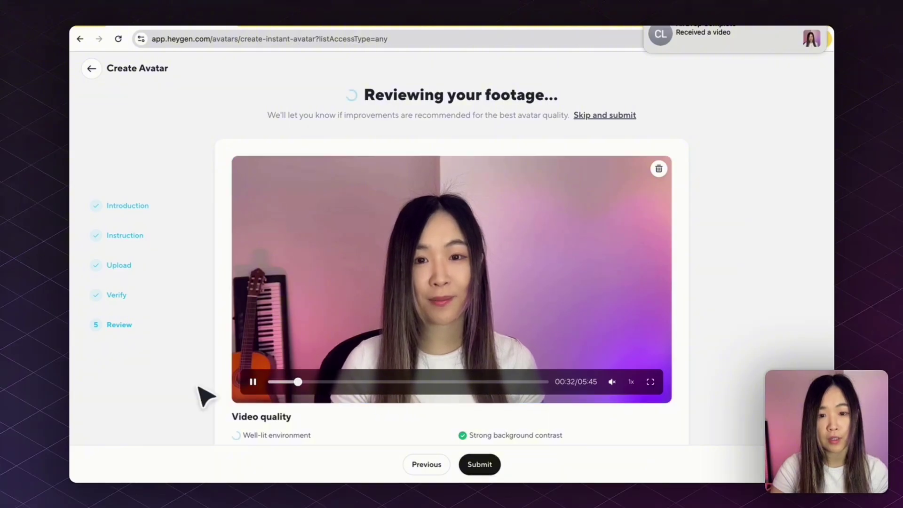
scroll(343, 324, down, 2)
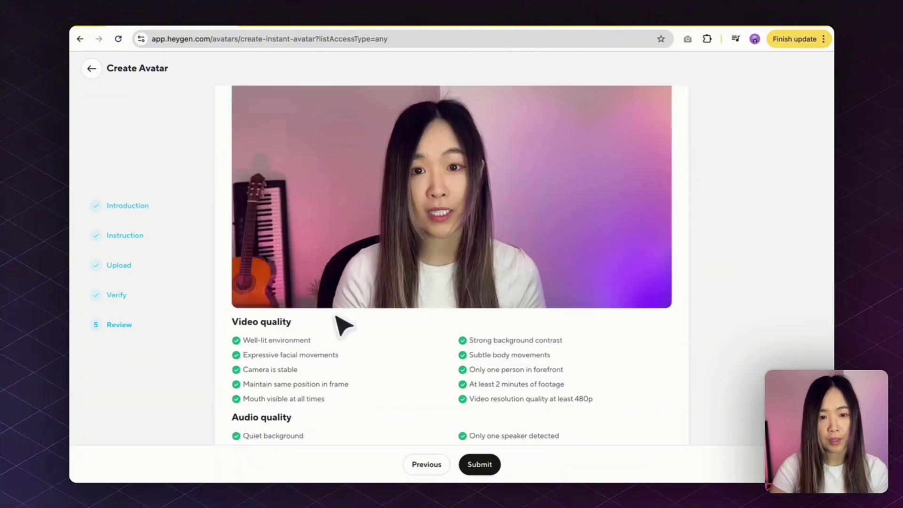
click(479, 464)
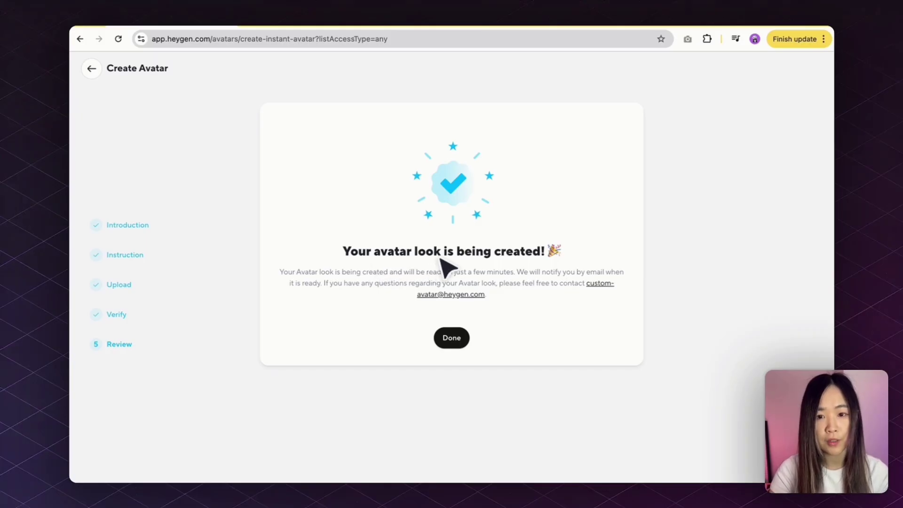
click(450, 339)
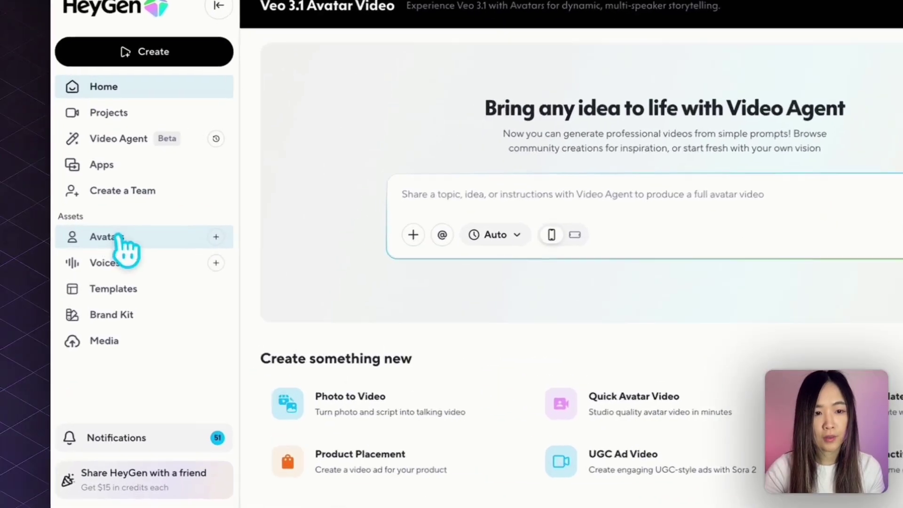
Browse all looks in the avatar library and open the details of the new pink-background look.
click(141, 247)
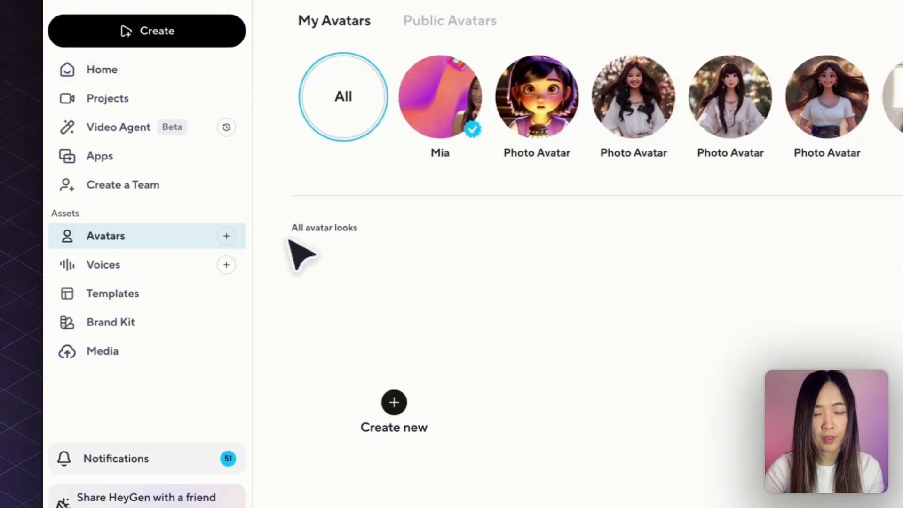
scroll(761, 301, down, 5)
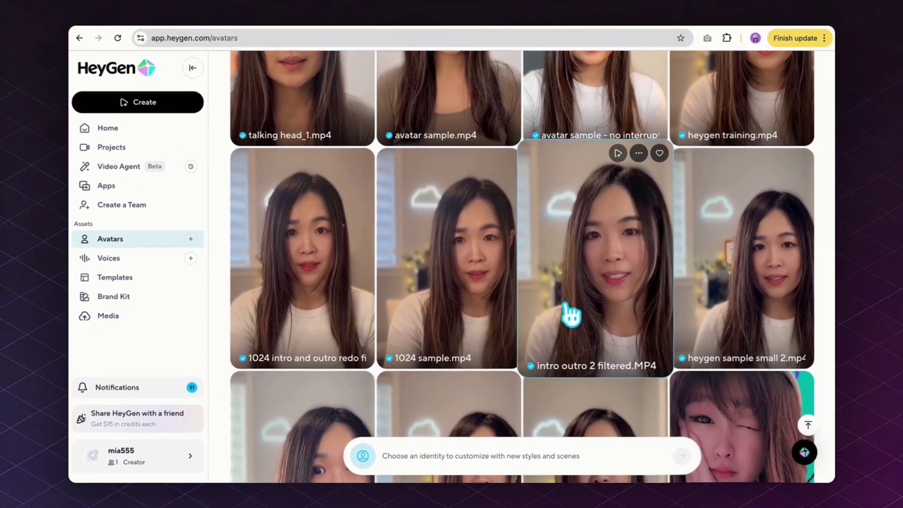
scroll(544, 328, down, 5)
scroll(545, 329, up, 6)
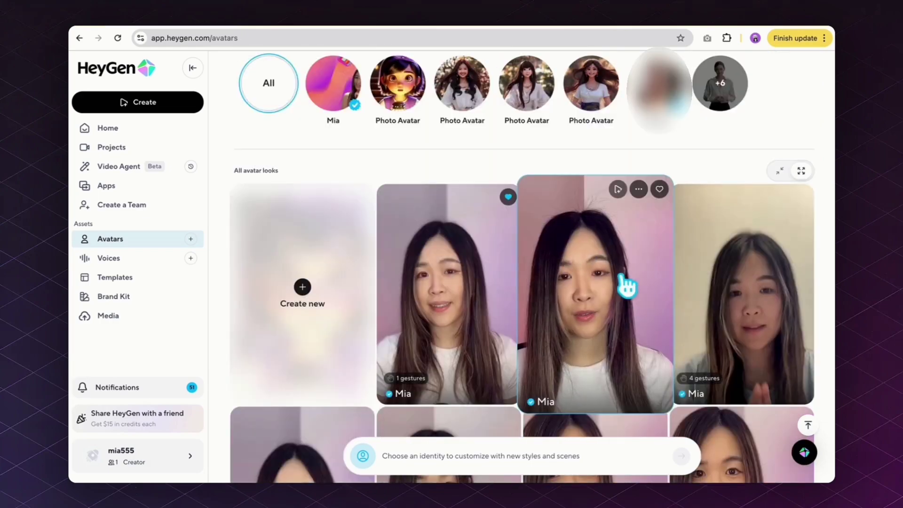
scroll(626, 282, down, 2)
click(625, 277)
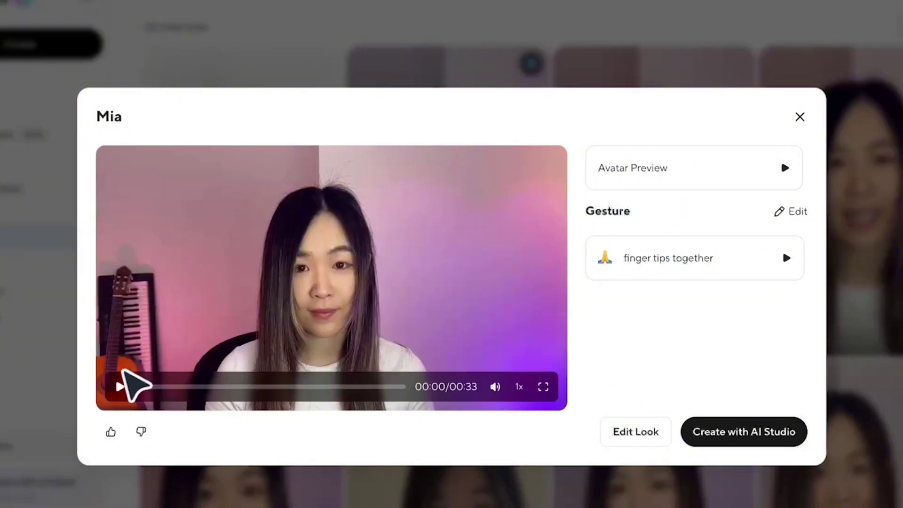
Preview the look's sample video and its "finger tips together" gesture, and examine the gesture editing options.
click(117, 388)
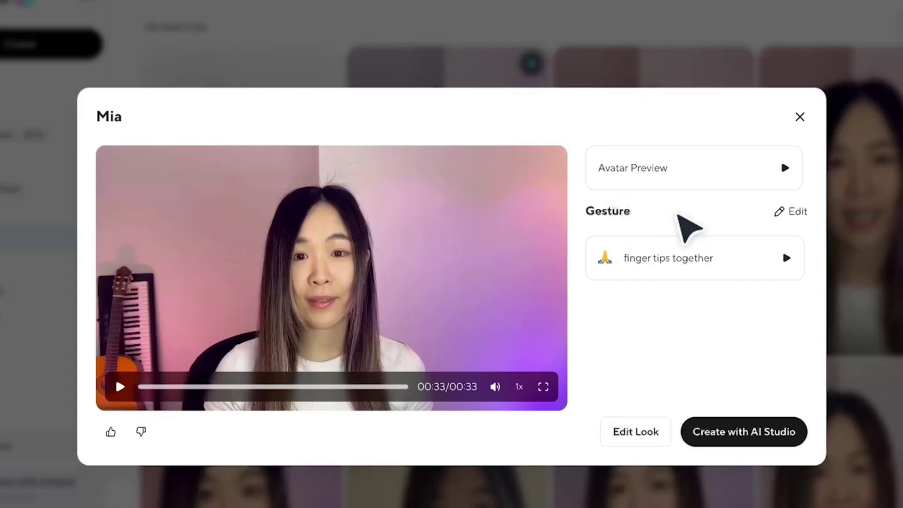
click(785, 258)
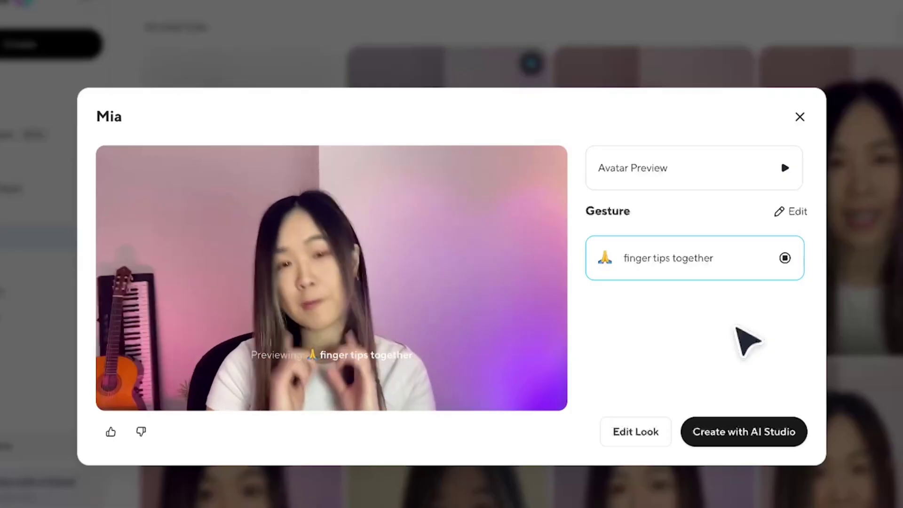
click(796, 211)
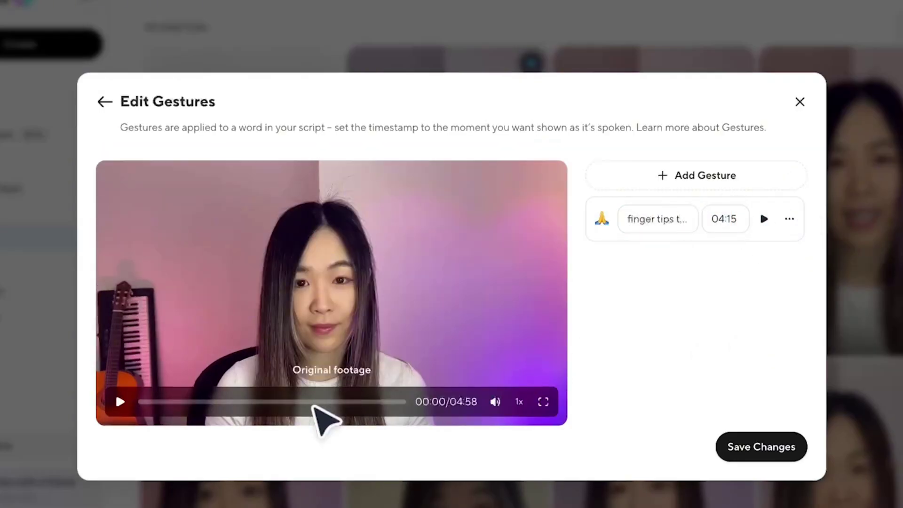
click(728, 174)
click(718, 218)
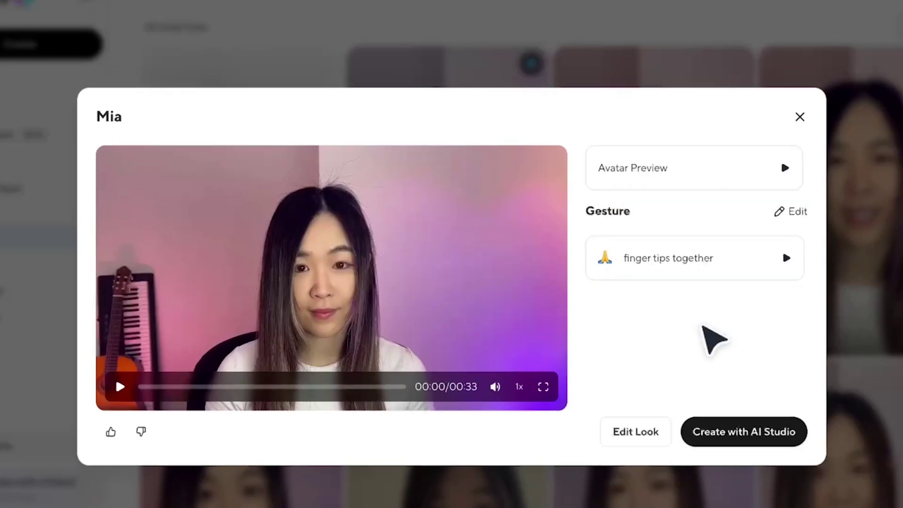
Create a new landscape video from this avatar look in AI Studio.
mouse_move(726, 442)
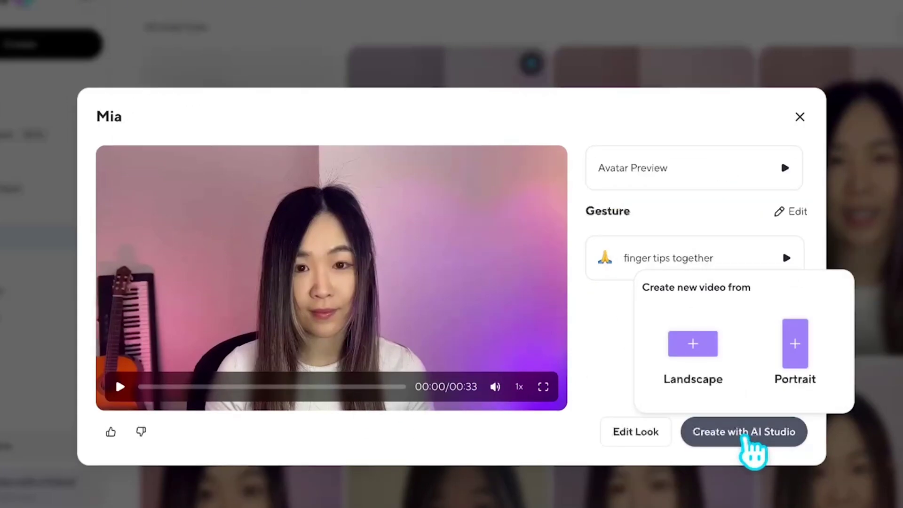
click(744, 435)
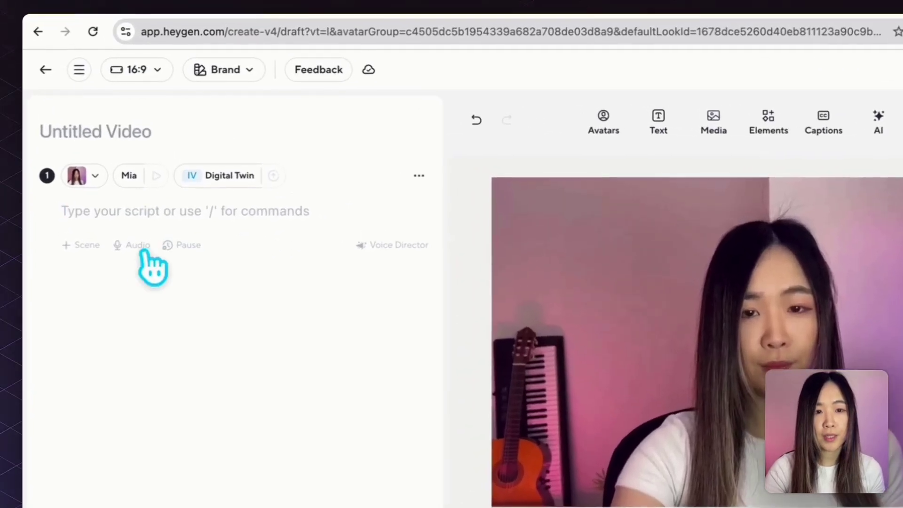
Examine the first scene's audio upload and recording options, its available avatar looks and its voice settings.
click(145, 186)
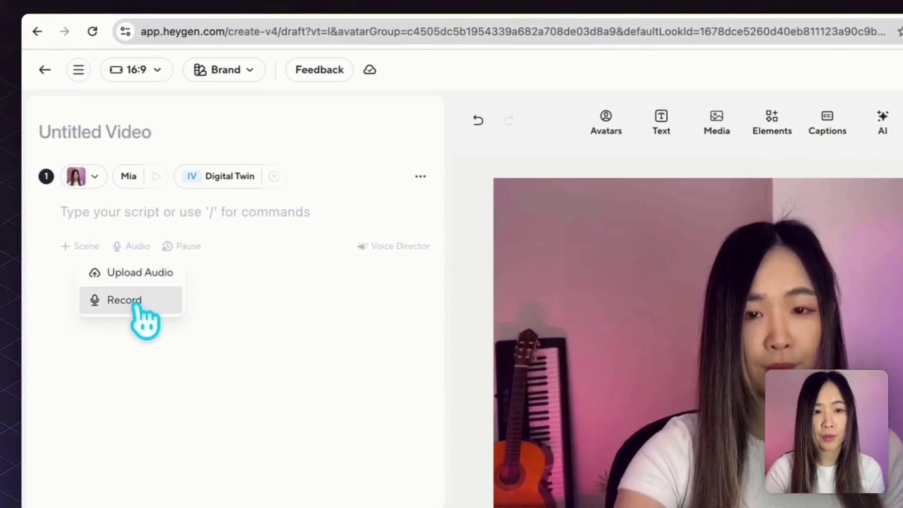
click(217, 221)
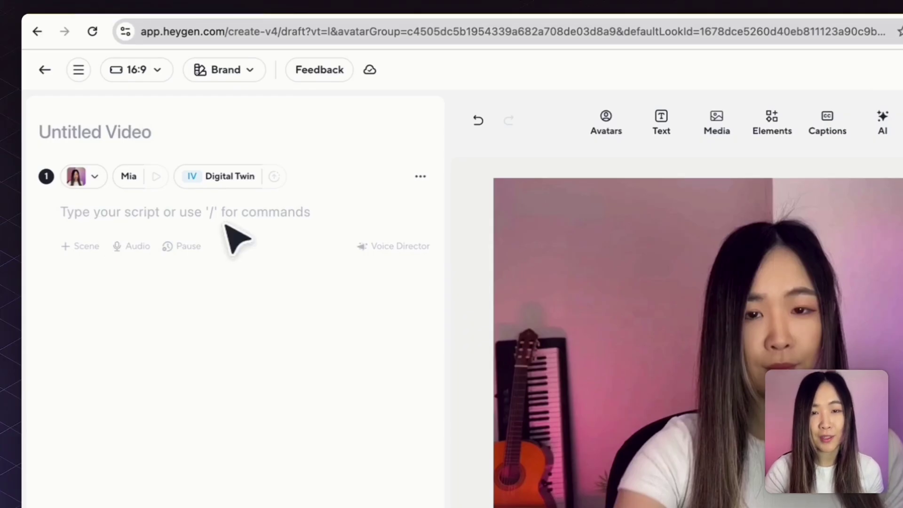
click(84, 177)
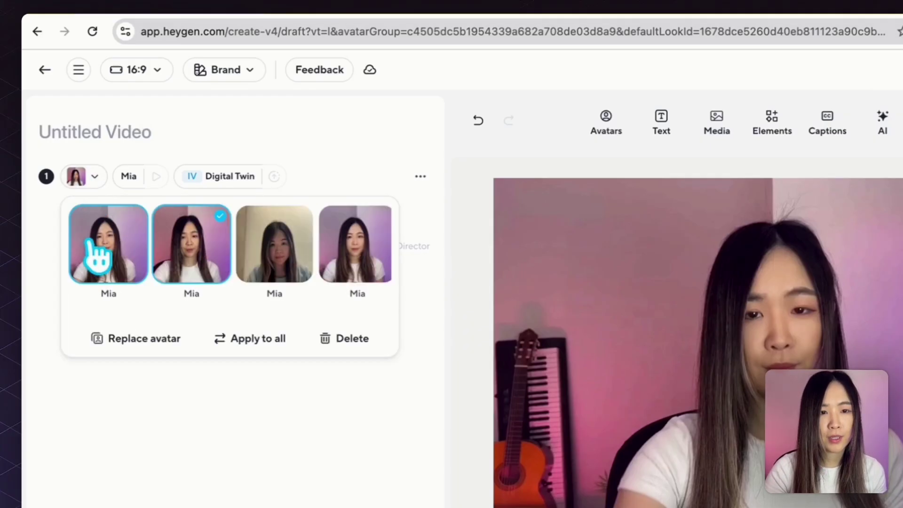
scroll(315, 277, right, 2)
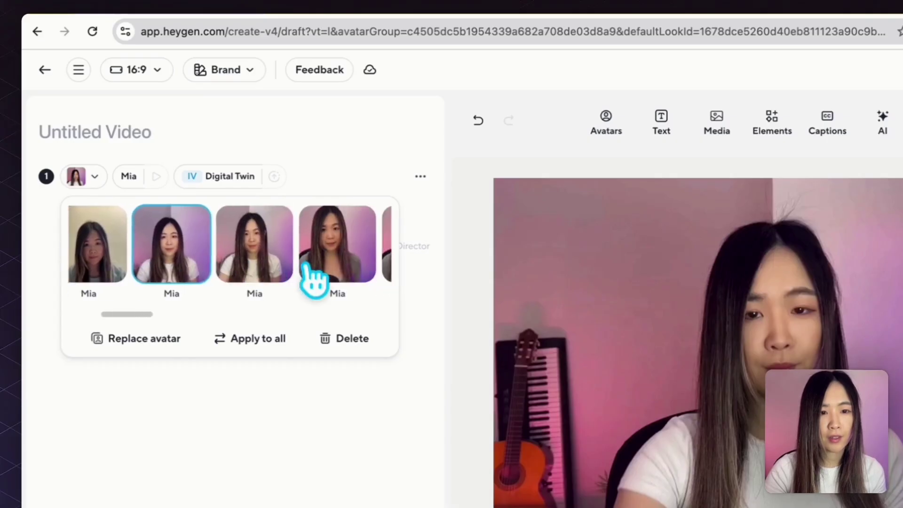
click(137, 179)
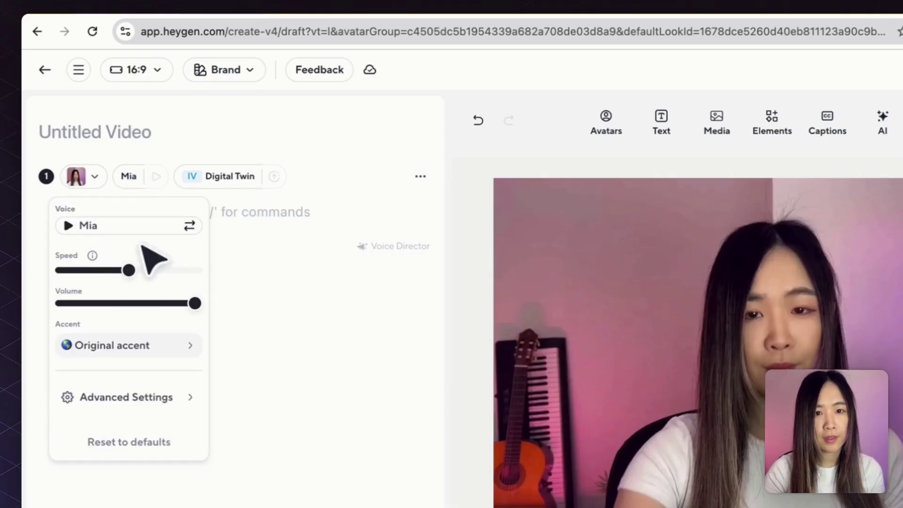
Browse the avatar's own voice clones and the HeyGen Library voices available for the scene.
click(120, 231)
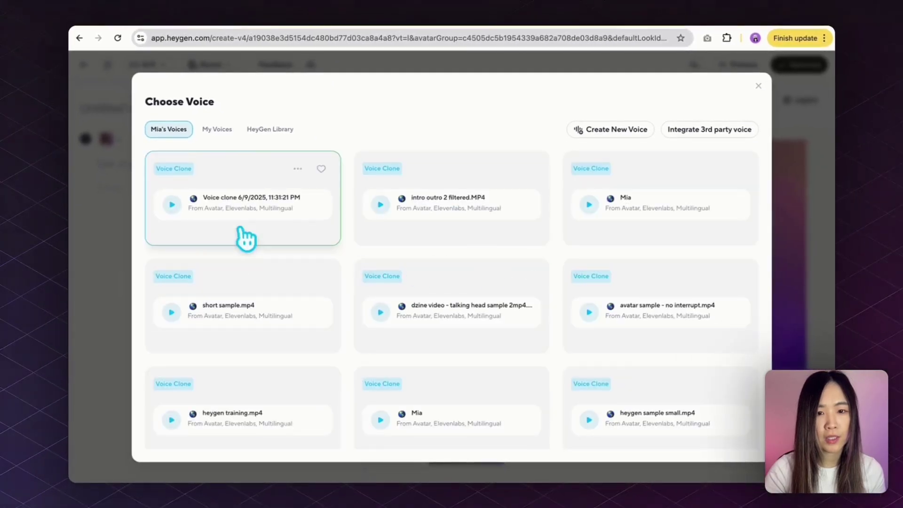
scroll(430, 329, down, 5)
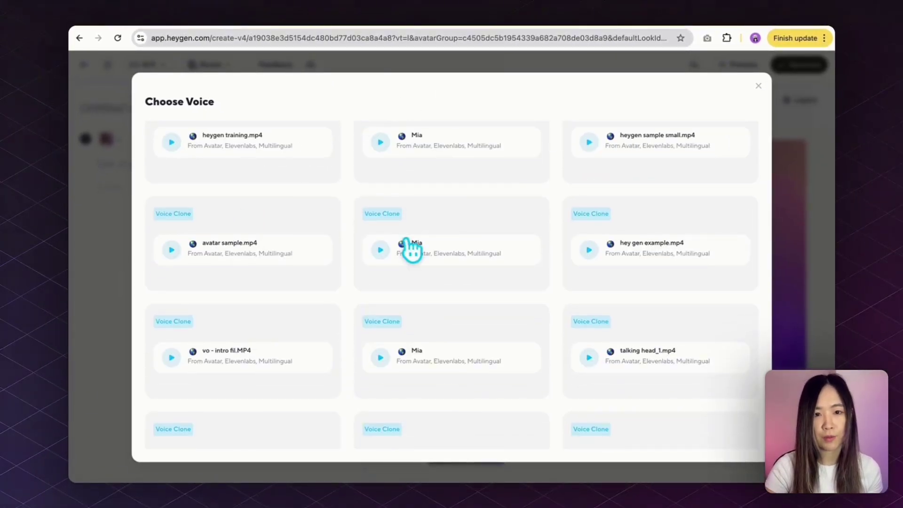
scroll(339, 320, up, 5)
click(276, 133)
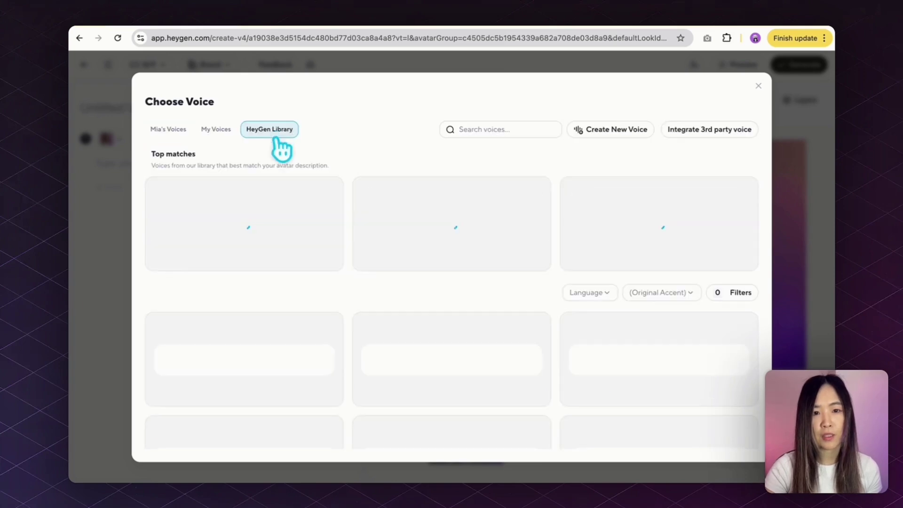
scroll(332, 308, down, 5)
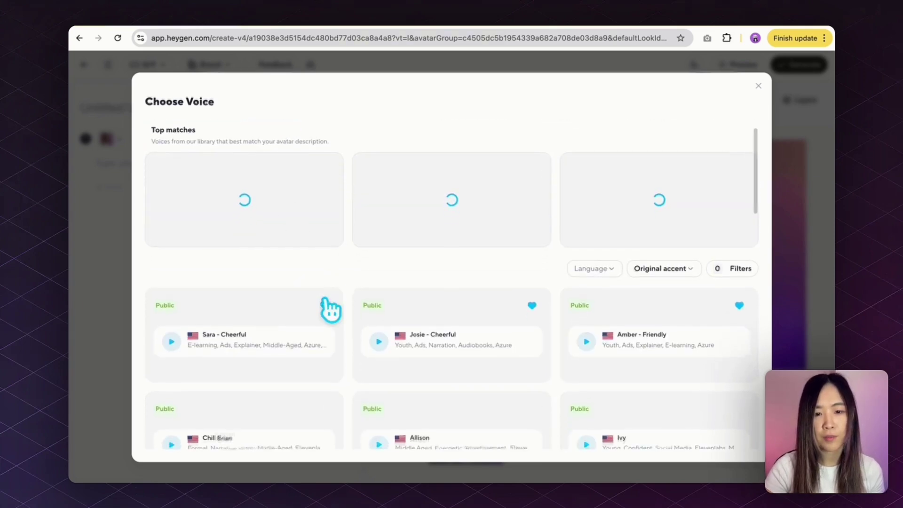
scroll(331, 308, up, 5)
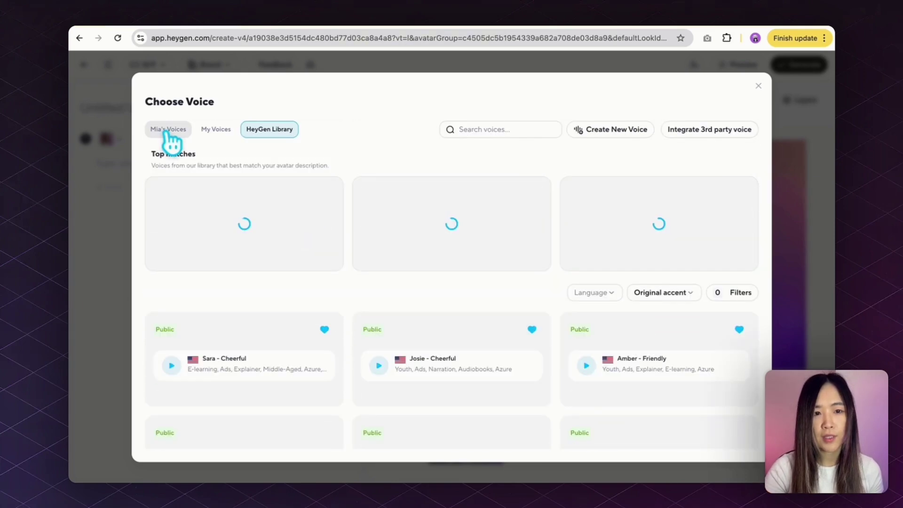
click(175, 134)
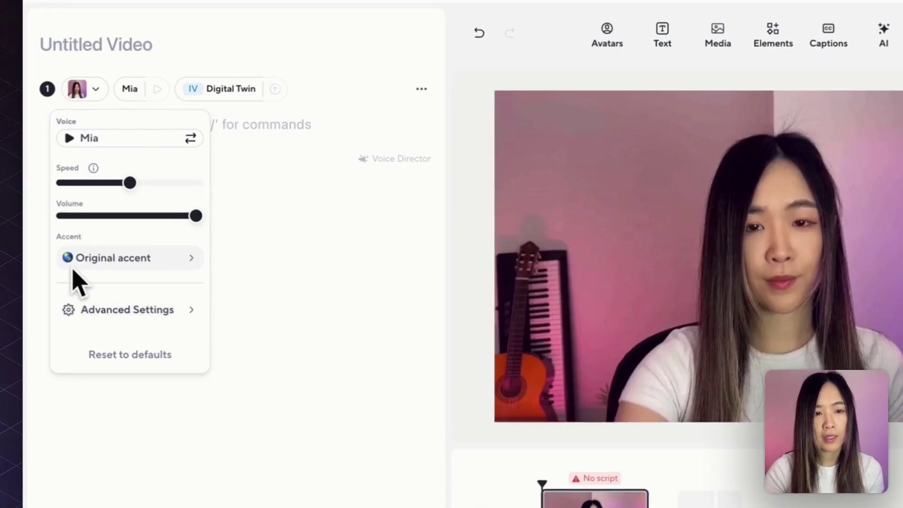
Review the available voice engines in the scene's advanced voice settings and set the engine to Panda.
click(141, 310)
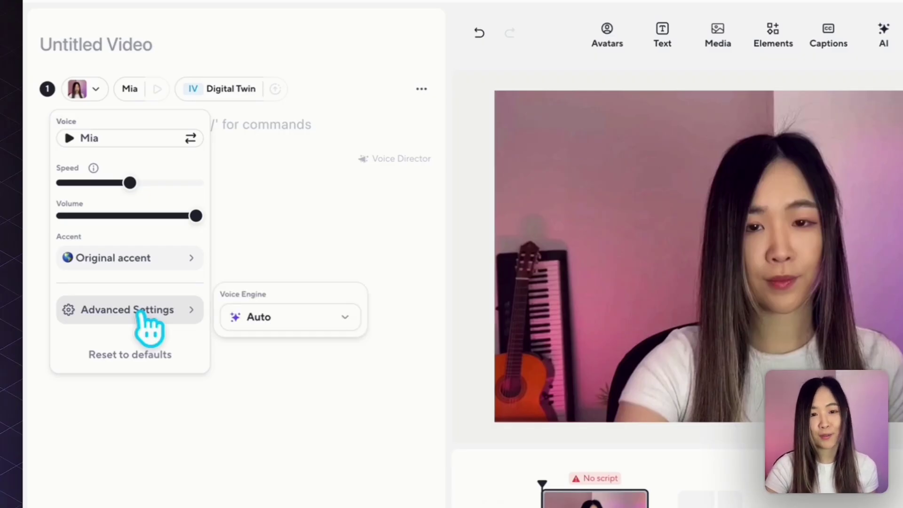
click(289, 319)
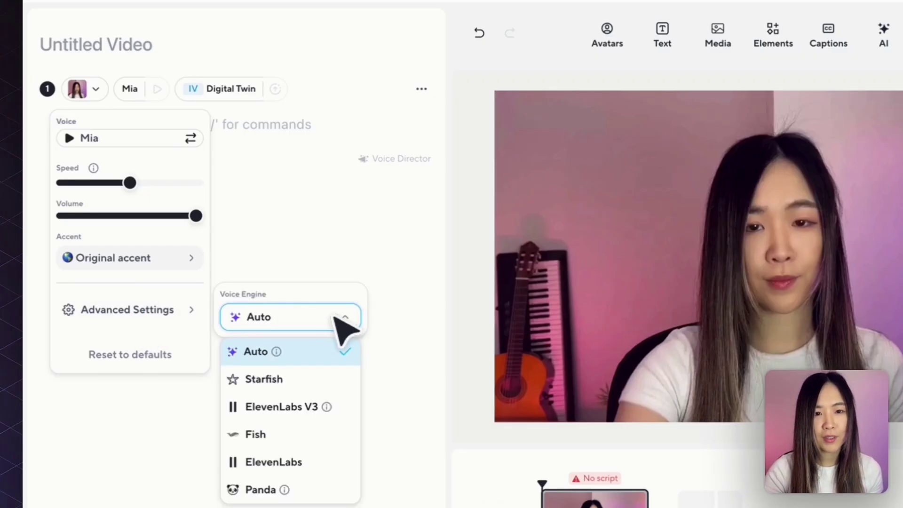
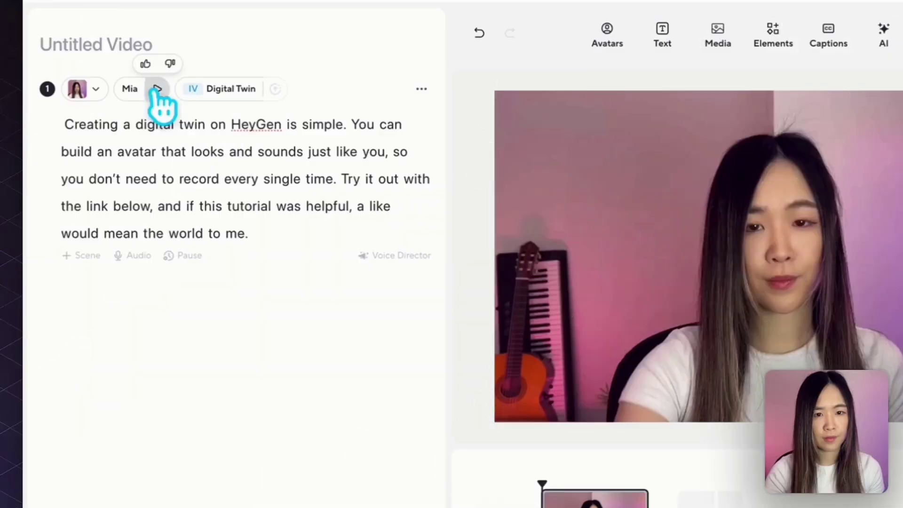
click(231, 84)
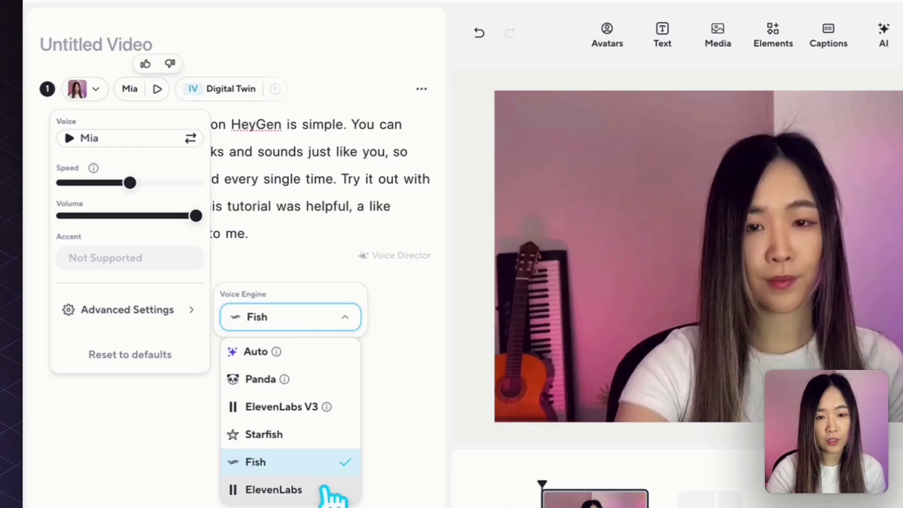
click(282, 379)
click(302, 317)
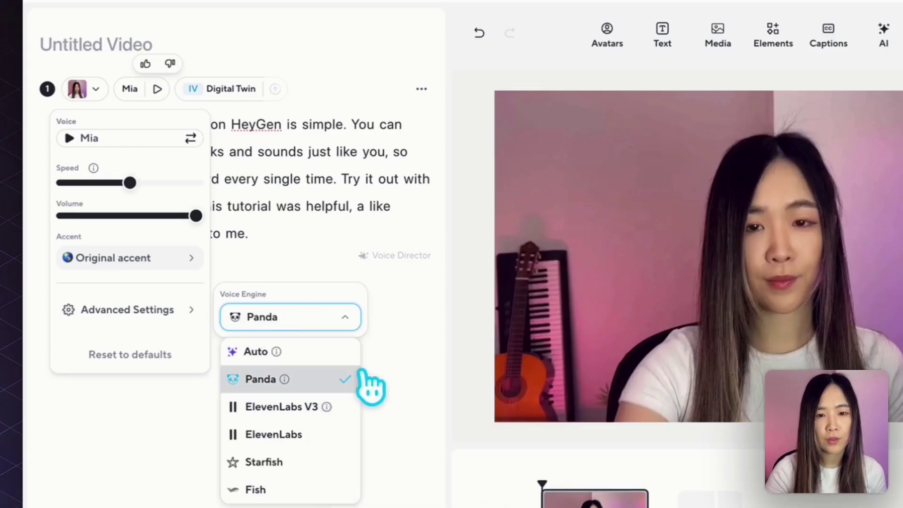
click(414, 356)
Load the Cool preset in Voice Director, read its tone and delivery description, and leave without applying it.
click(398, 256)
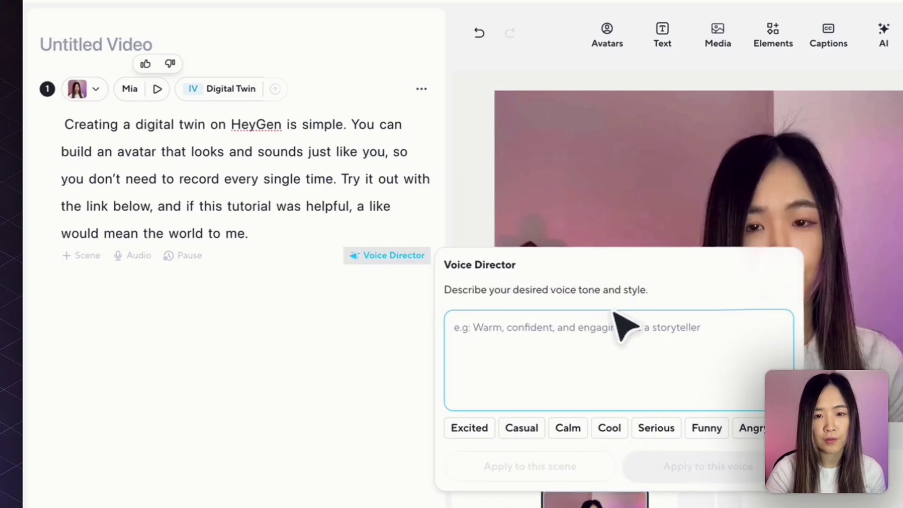
click(630, 428)
scroll(684, 387, down, 1)
scroll(685, 389, down, 3)
scroll(685, 388, down, 3)
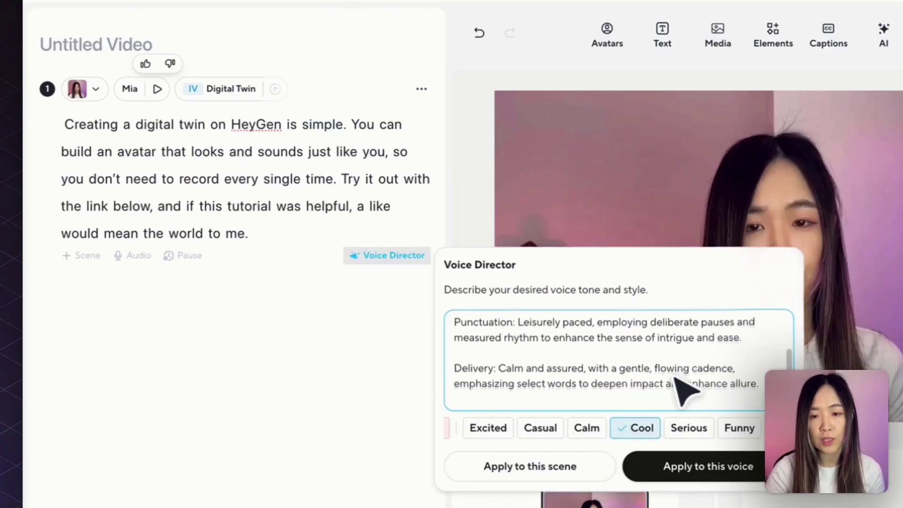
click(403, 288)
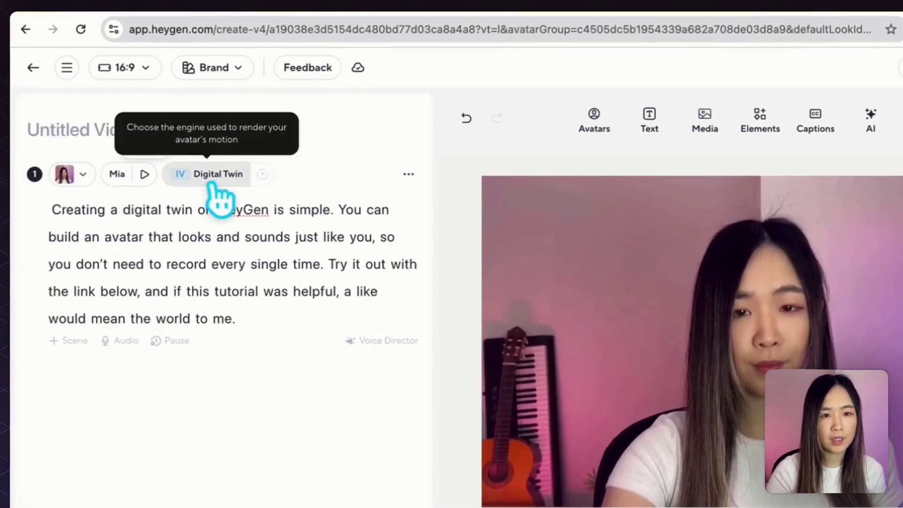
Compare the Avatar Unlimited and Avatar IV motion engines for the scene, keeping Avatar IV Digital Twin selected.
click(221, 94)
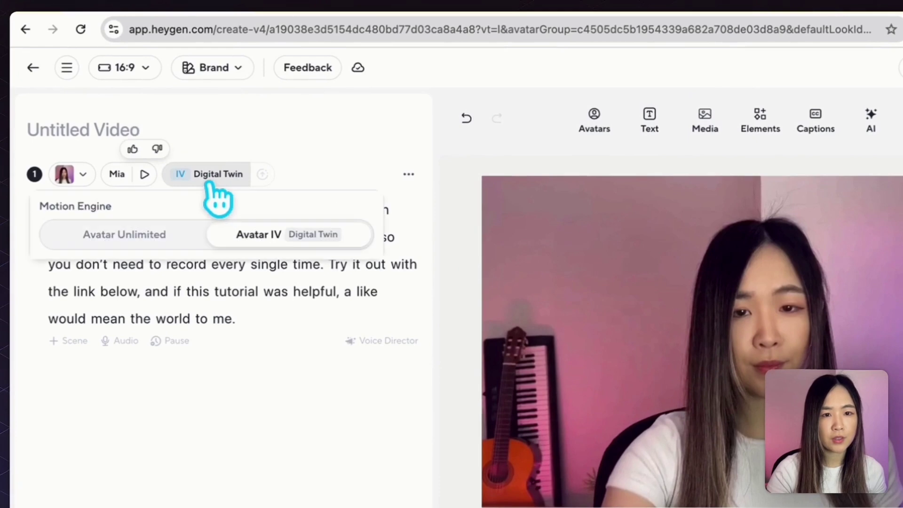
mouse_move(266, 246)
mouse_move(155, 247)
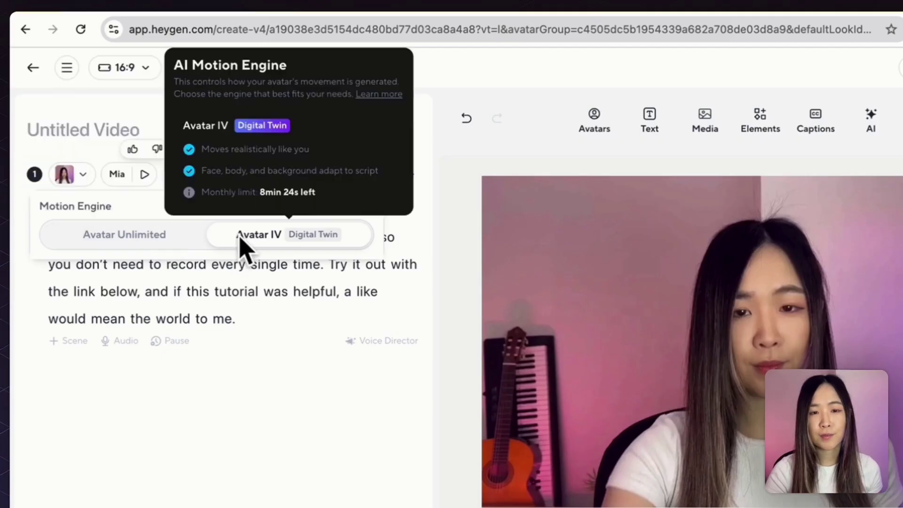
click(243, 245)
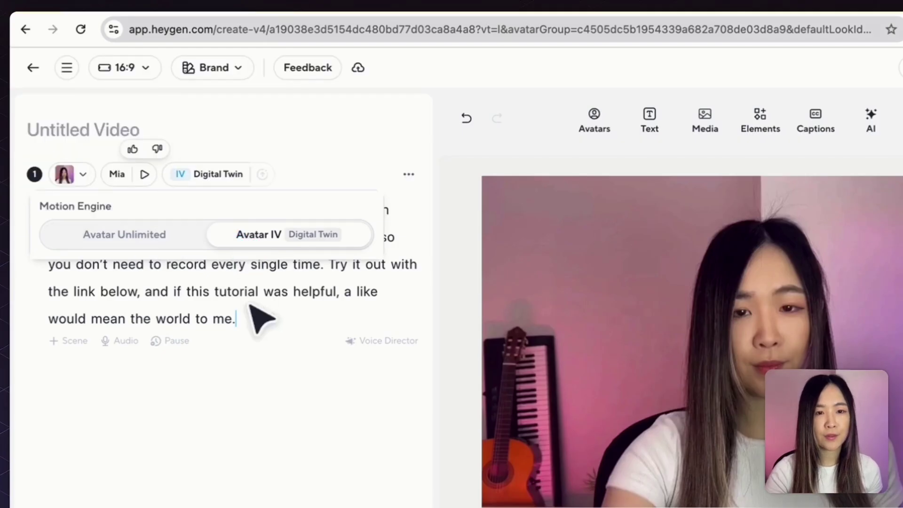
click(184, 181)
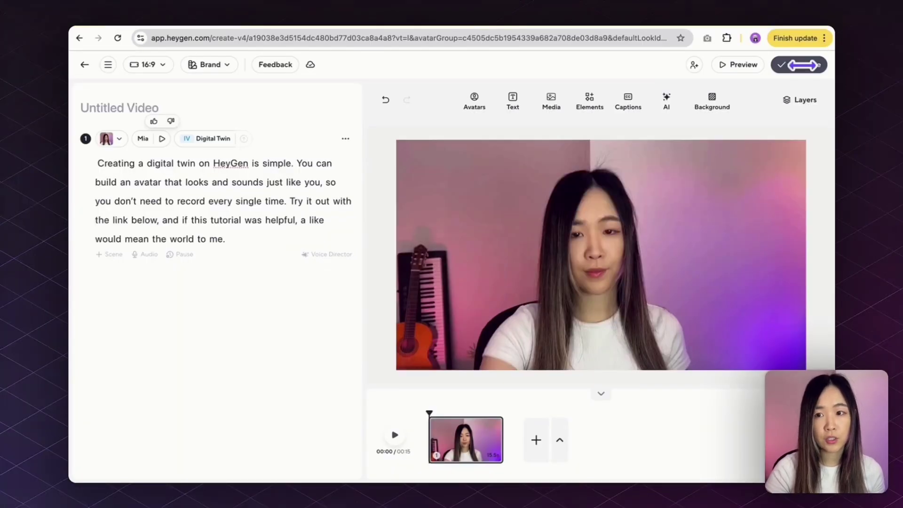
Examine the title, folder, resolution, frame rate and format options for generating the video without submitting it.
click(802, 66)
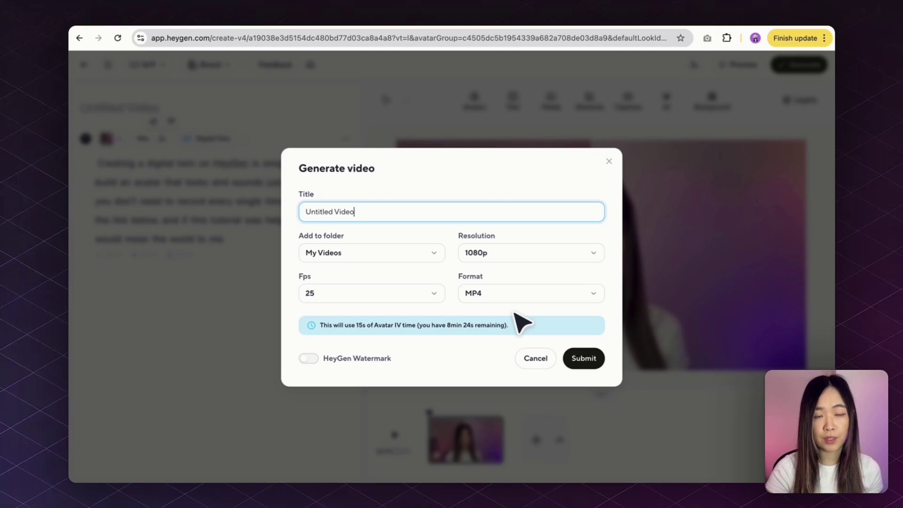
key(Escape)
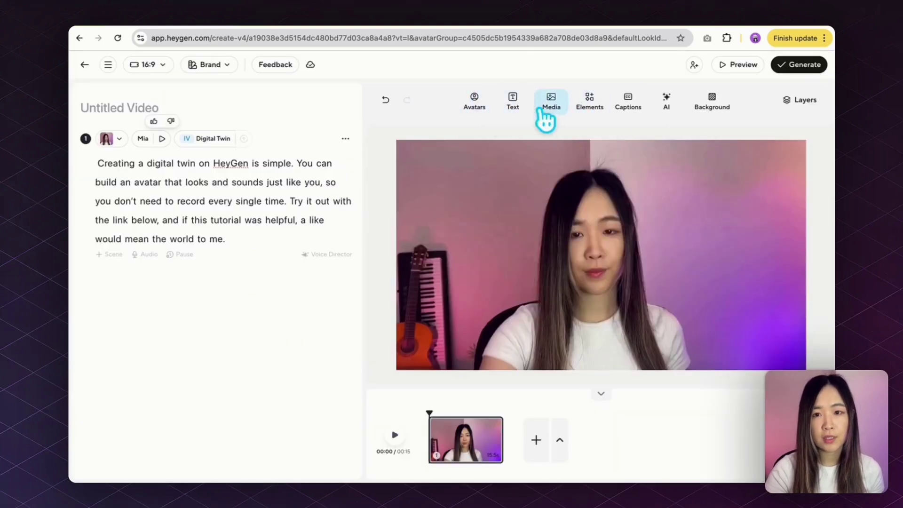
Browse the text, media, element and caption style options that can be added to the video.
click(513, 110)
click(554, 111)
click(594, 109)
click(626, 106)
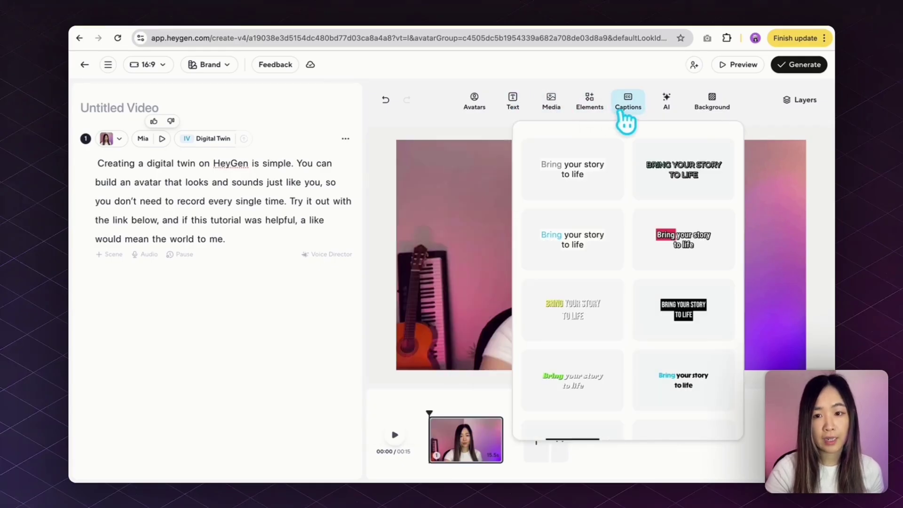
Examine the AI image and video generation options, including the list of available video models.
click(664, 106)
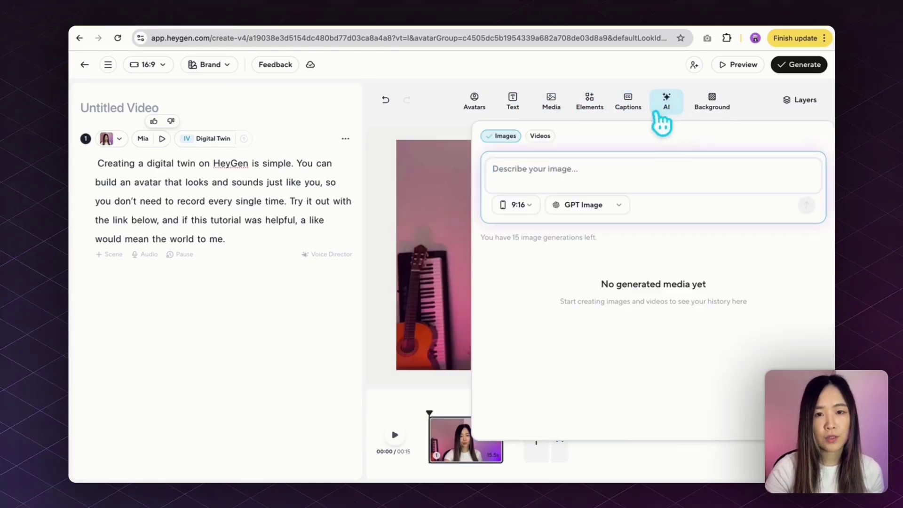
click(539, 137)
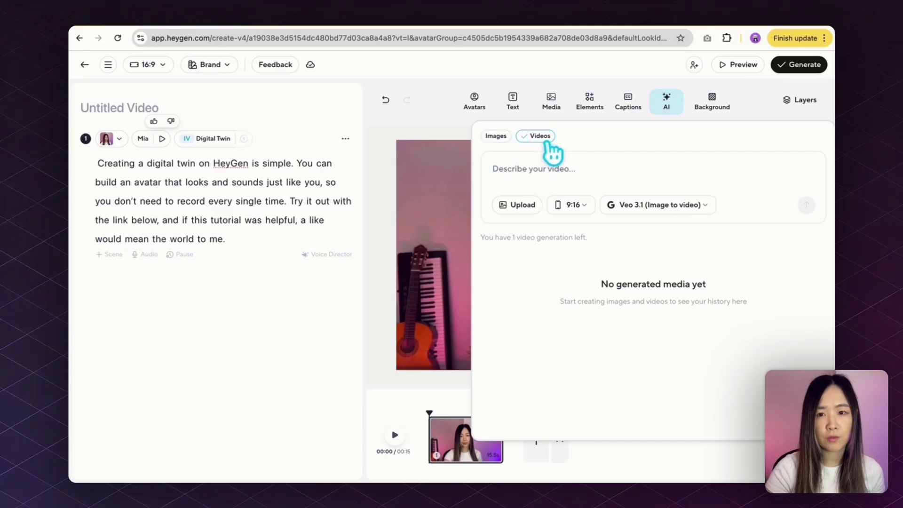
click(696, 205)
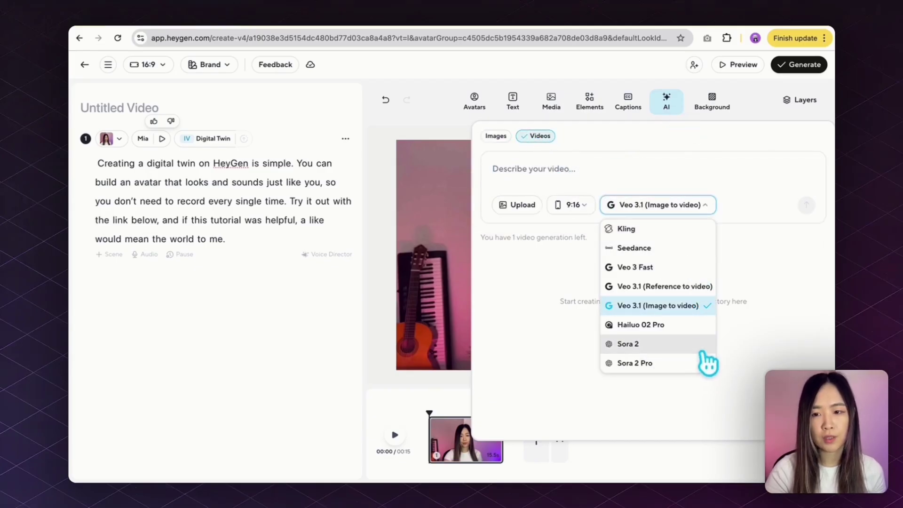
click(710, 306)
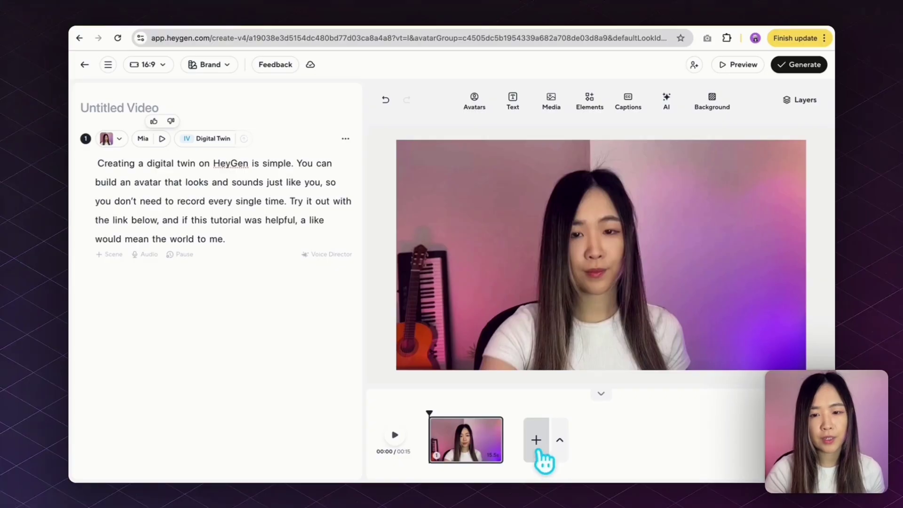
Add two blank avatar scenes and a further scene based on the Training Workshop Template after the first scene.
click(536, 440)
click(615, 439)
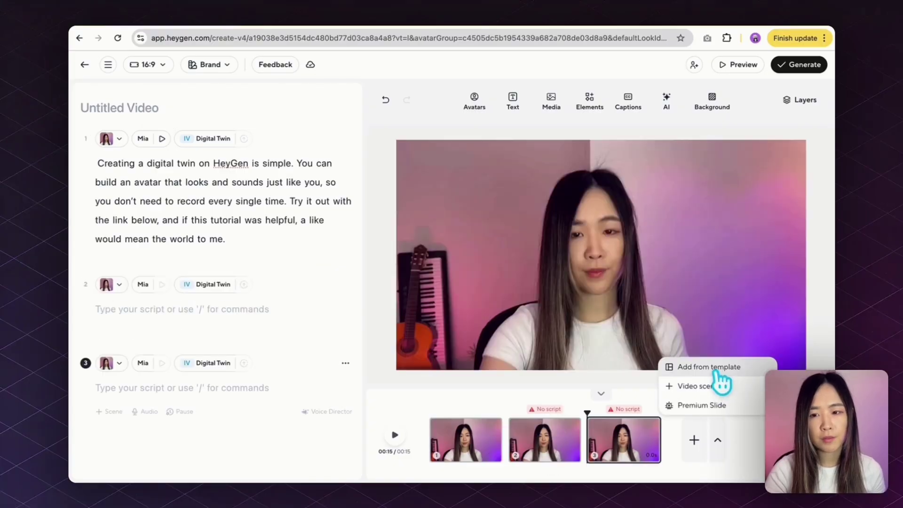
click(715, 367)
scroll(504, 398, down, 5)
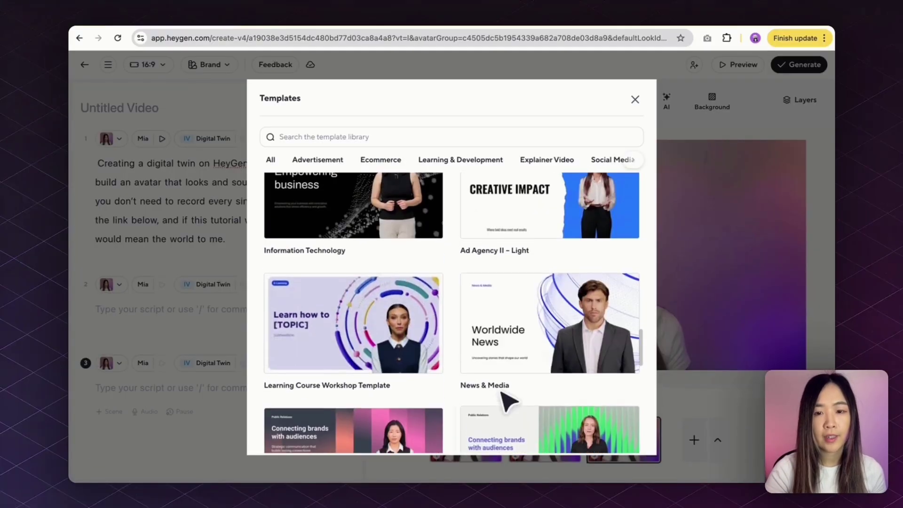
scroll(501, 394, down, 2)
scroll(507, 404, down, 5)
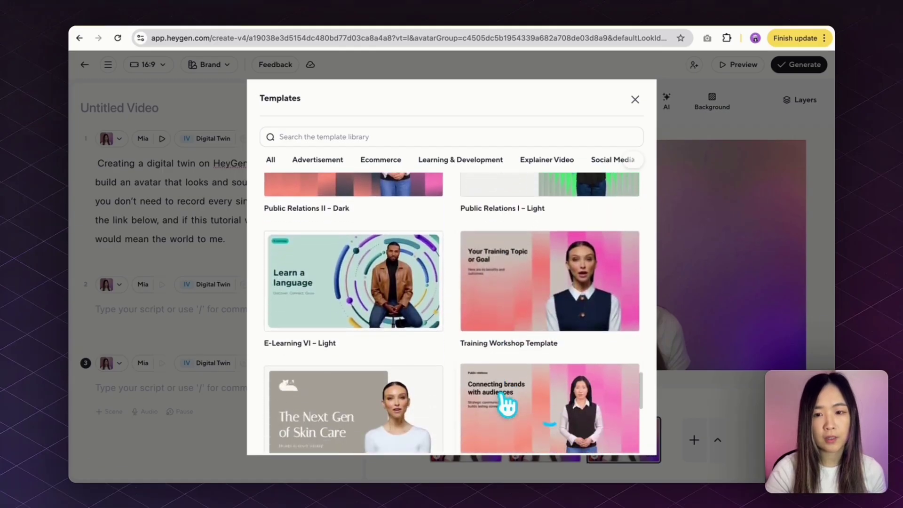
scroll(502, 397, down, 2)
scroll(545, 371, up, 3)
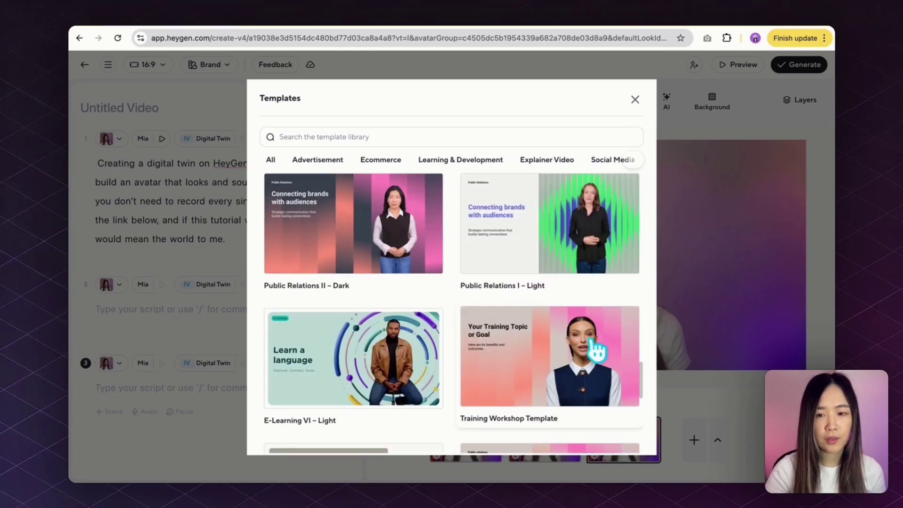
click(604, 374)
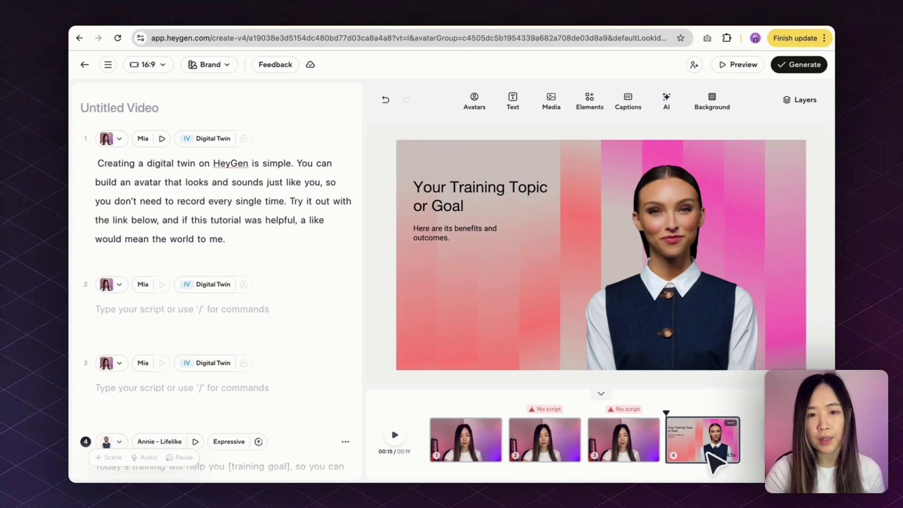
mouse_move(743, 453)
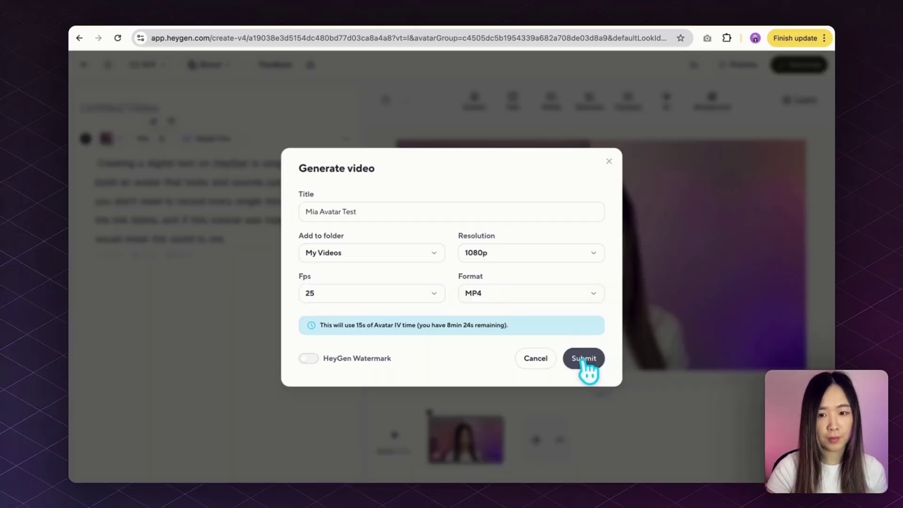
Submit the one-scene avatar test video for generation to My Videos in 1080p, 25 fps, MP4 format, without the HeyGen watermark.
click(583, 359)
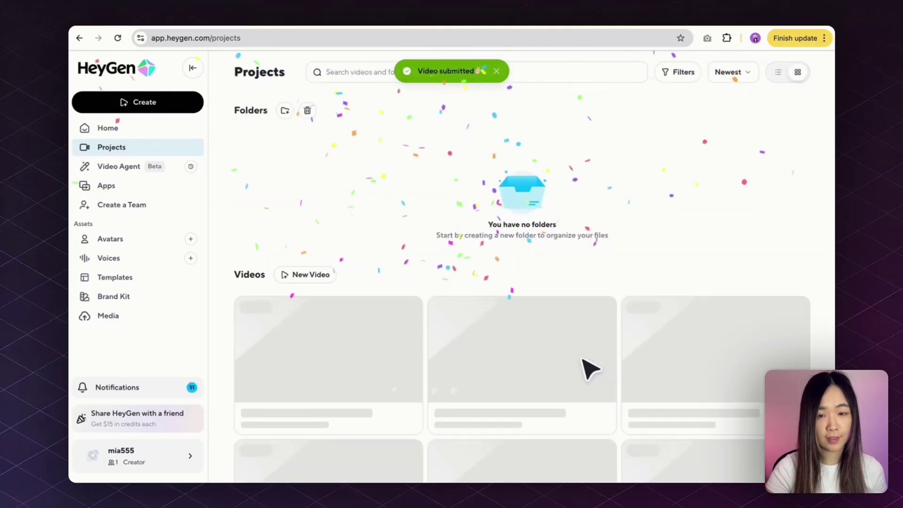